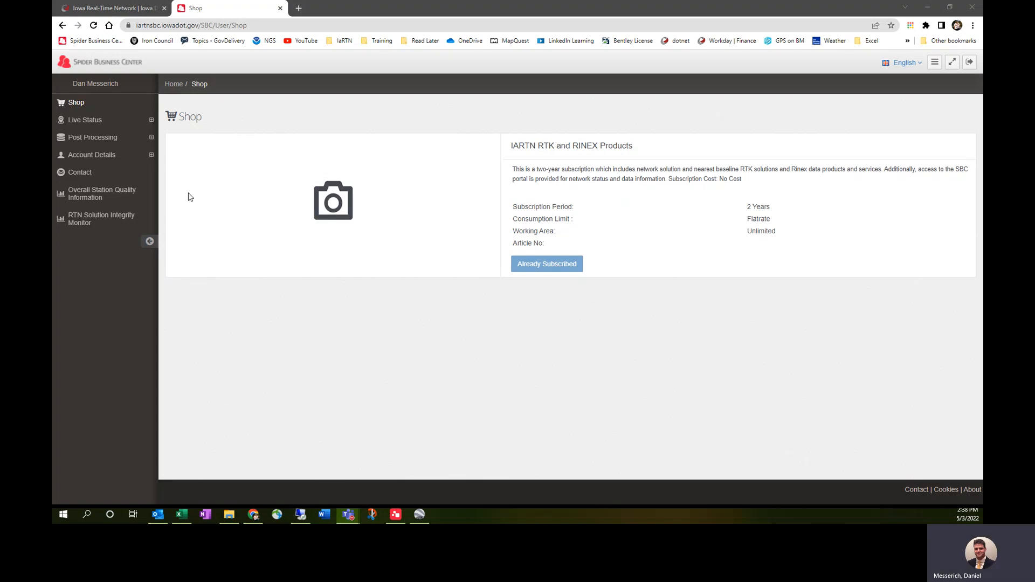
Open the RINEX Data post-processing page and check the virtual station and survey point locations in Google Earth.
left_click(152, 139)
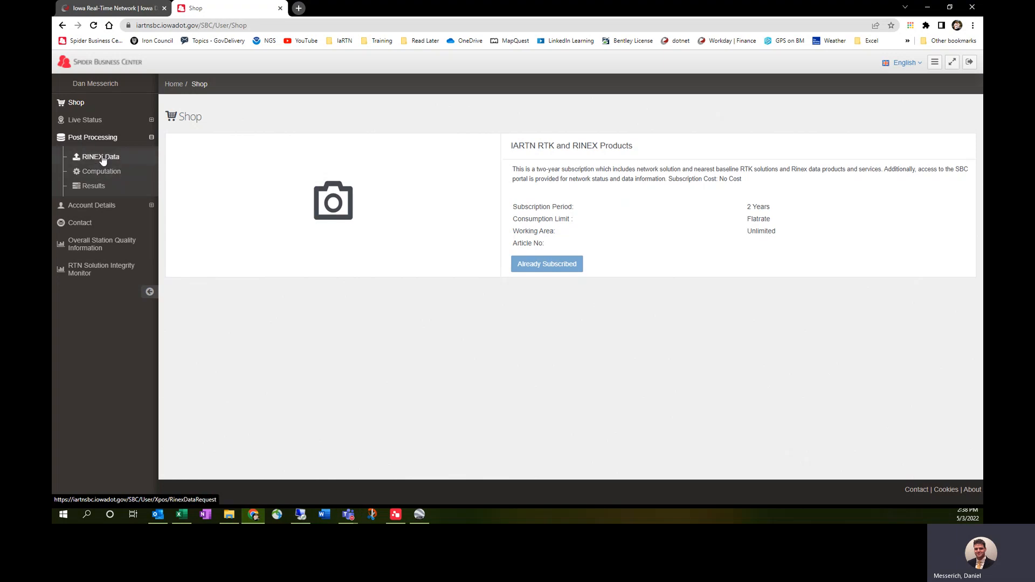
left_click(103, 161)
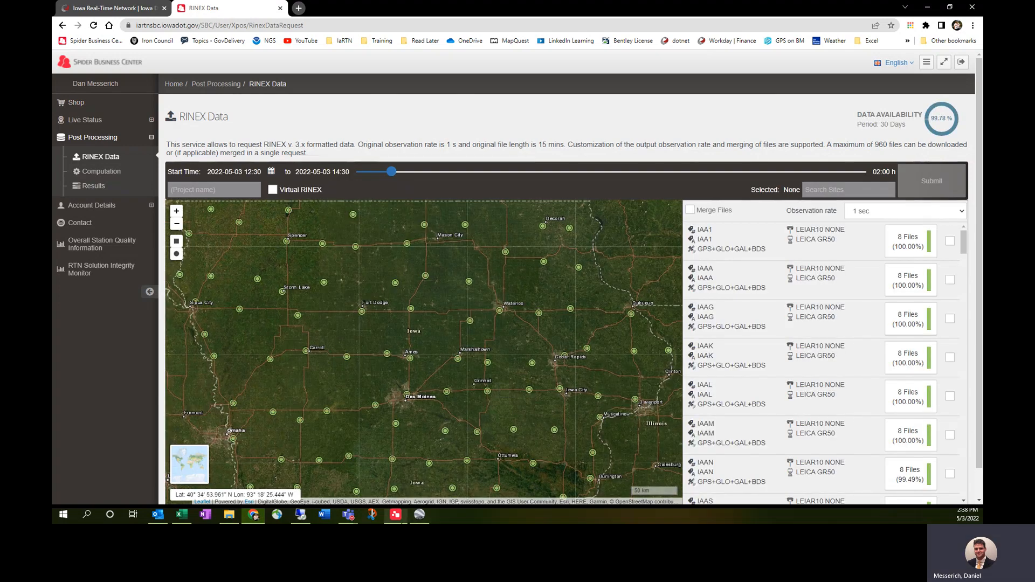
left_click(424, 520)
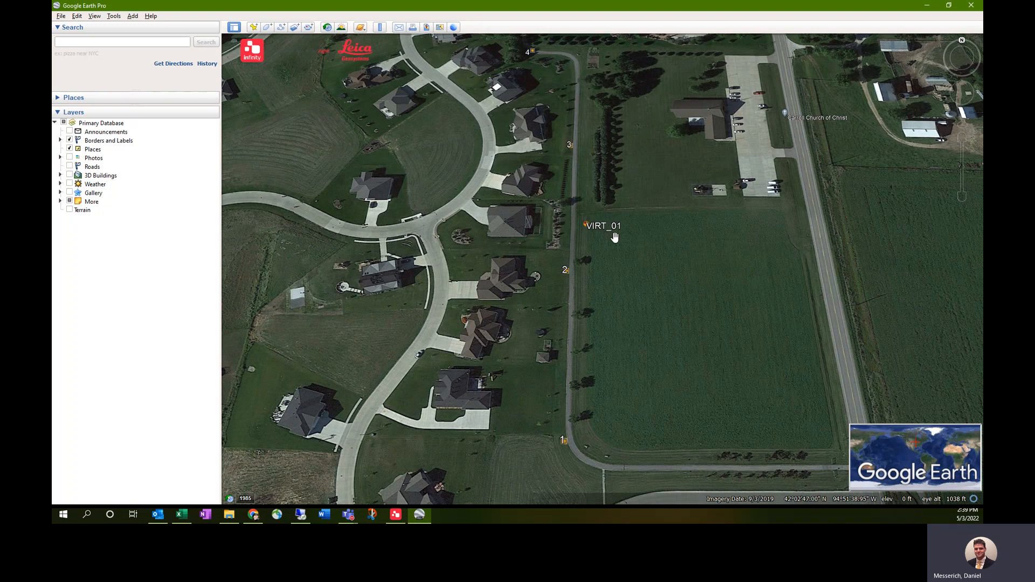
left_click(929, 6)
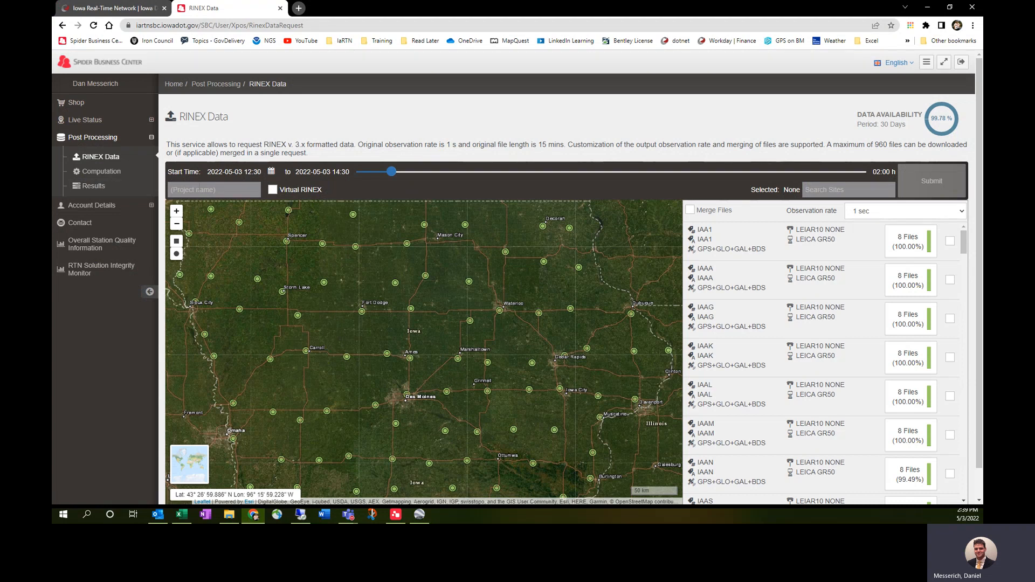
type("V")
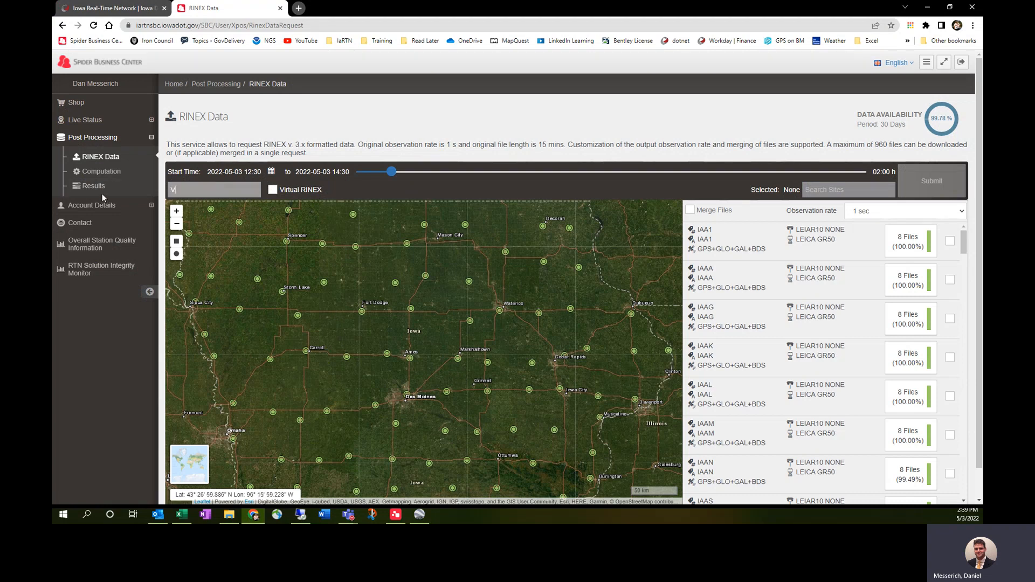
type("IRT_04")
left_click(271, 172)
left_click(184, 189)
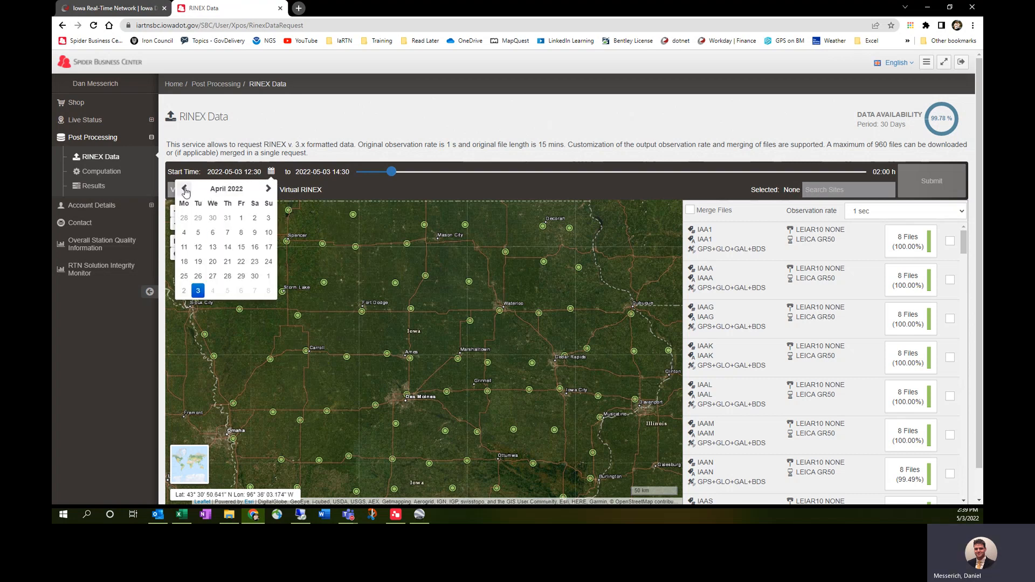
left_click(184, 232)
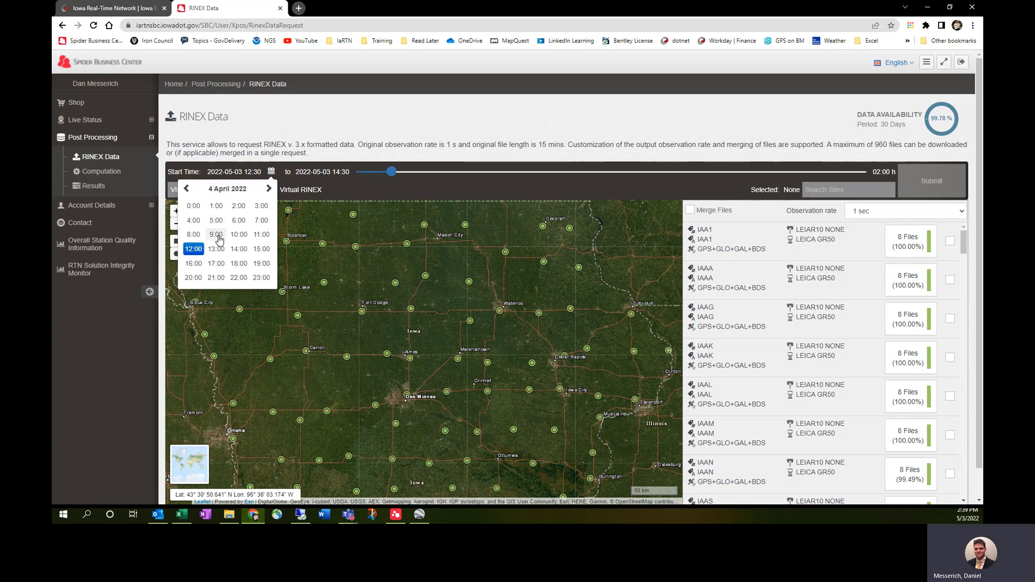
left_click(257, 235)
left_click(193, 207)
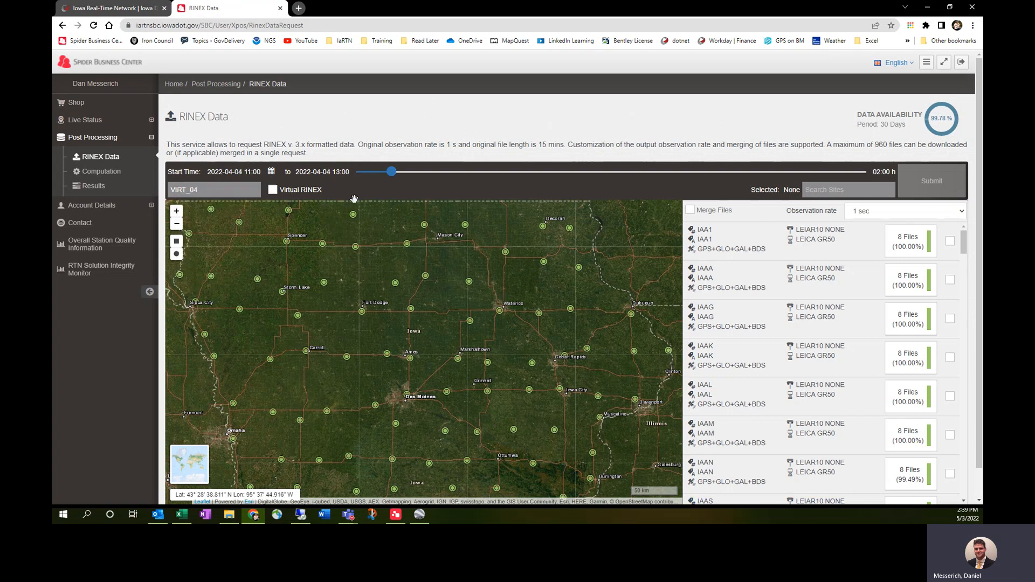
left_click_drag(392, 174, 415, 180)
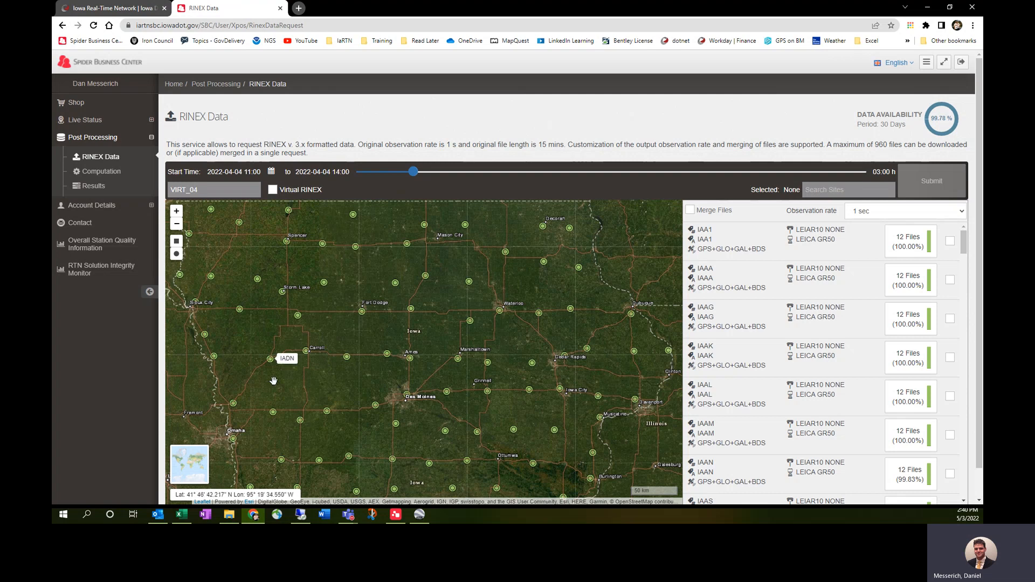
Enable Virtual RINEX and place its marker beside the field south of Carroll, at latitude 42°02'47.042" N and longitude 094°51'38.980" W.
scroll(347, 374, "down", 1)
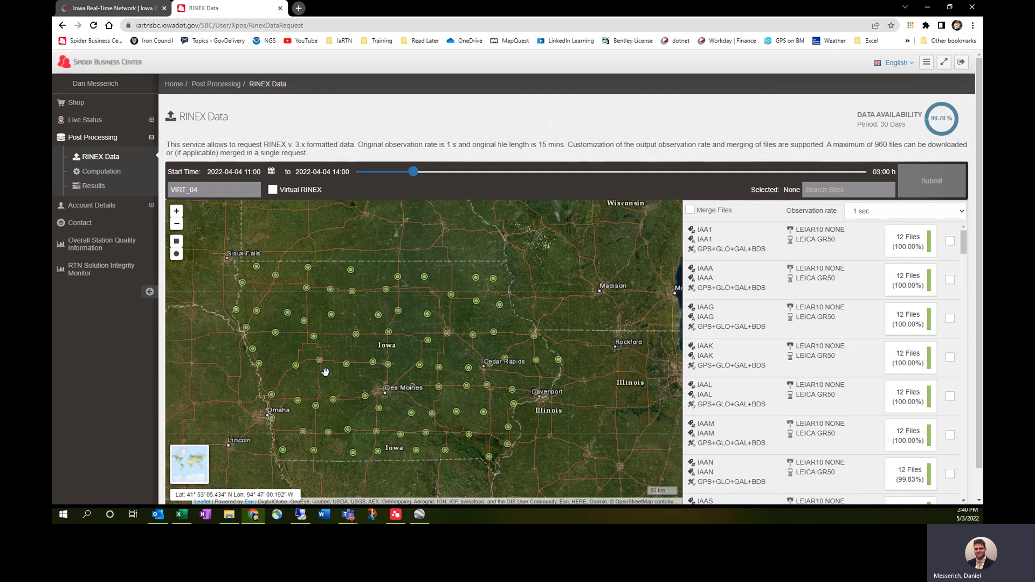
scroll(326, 372, "up", 1)
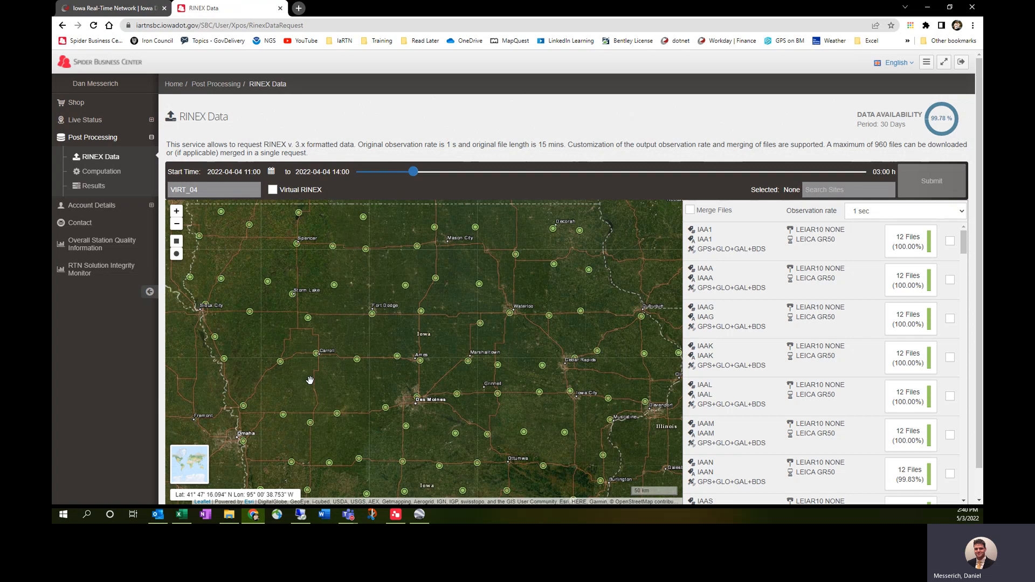
scroll(314, 361, "up", 5)
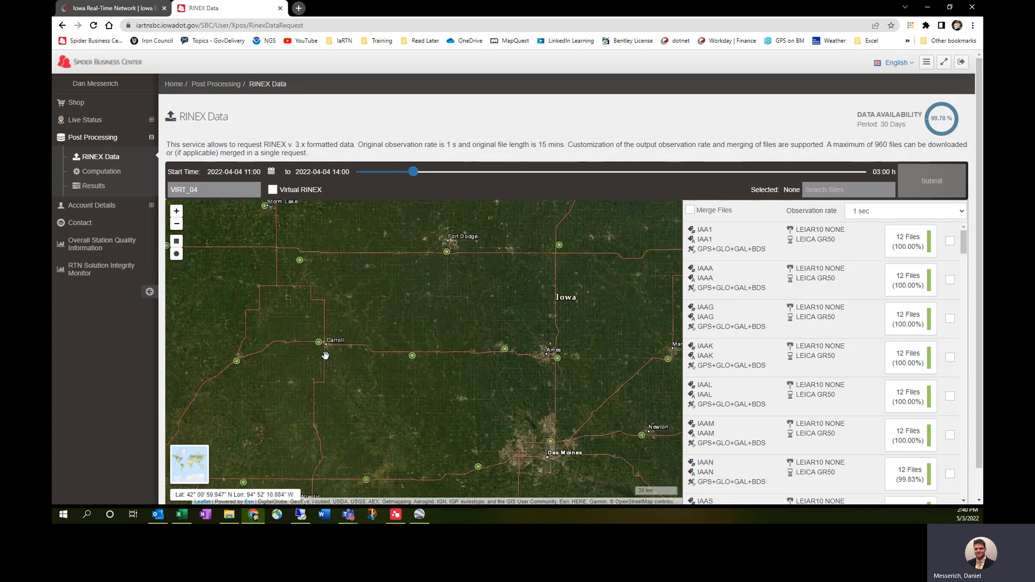
scroll(332, 295, "up", 5)
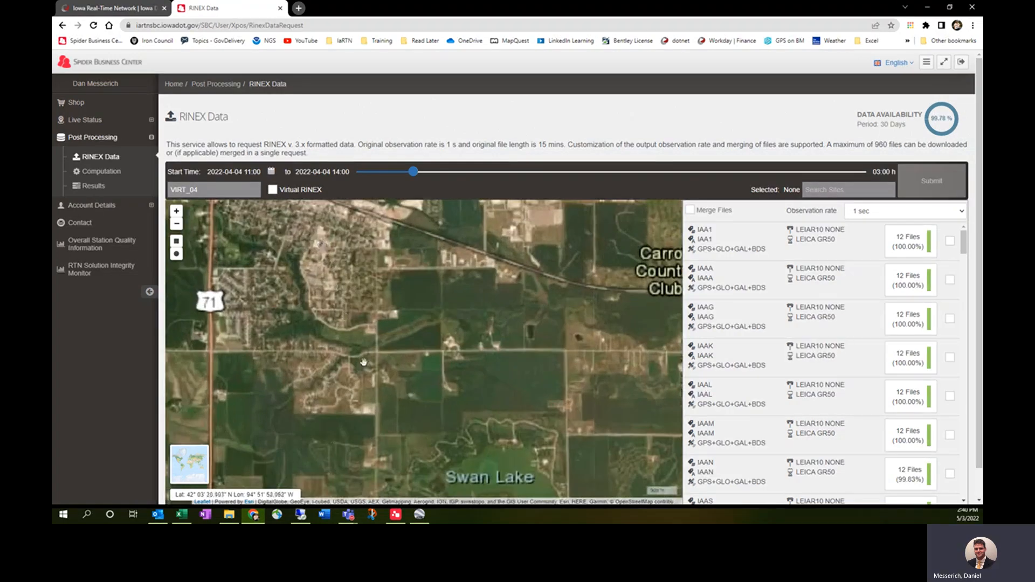
scroll(370, 388, "up", 1)
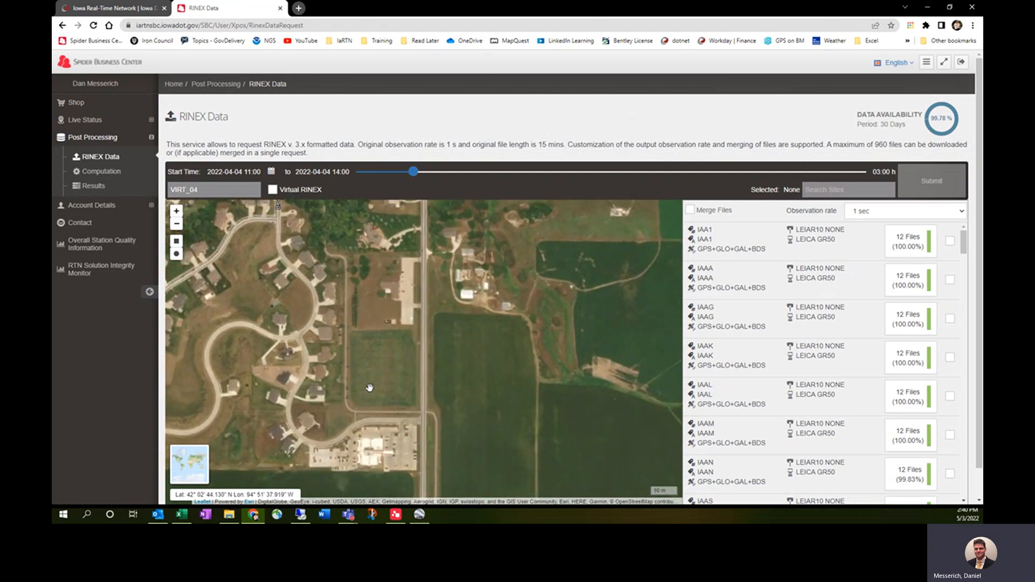
left_click(272, 189)
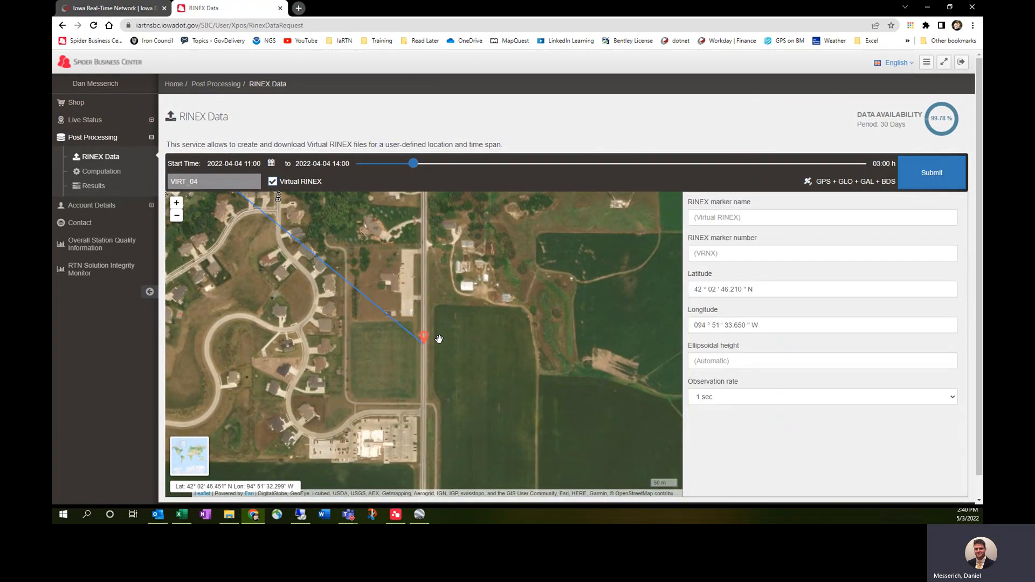
left_click_drag(424, 340, 358, 328)
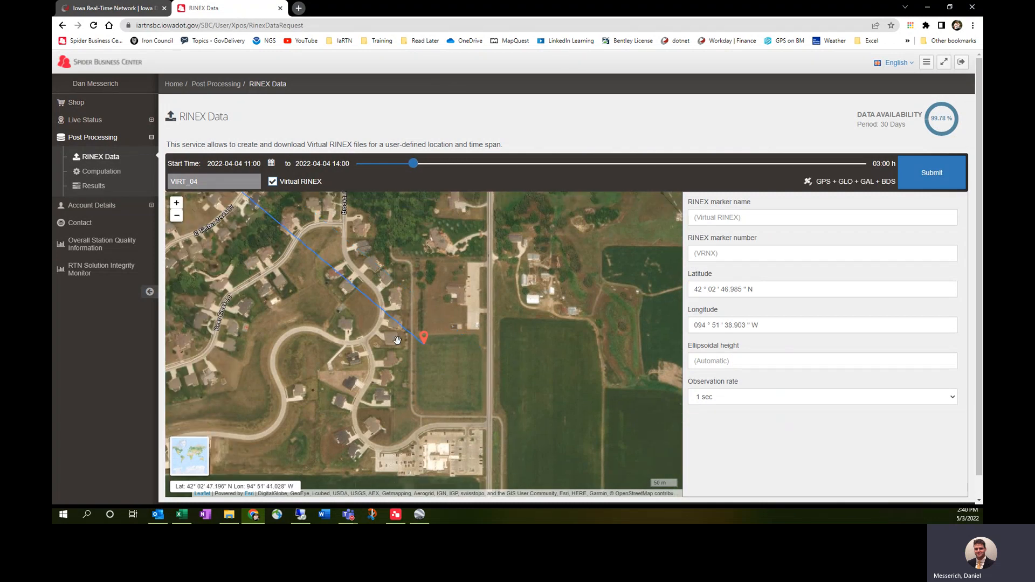
mouse_move(423, 338)
left_mouse_down()
mouse_move(403, 338)
mouse_move(442, 340)
left_mouse_up()
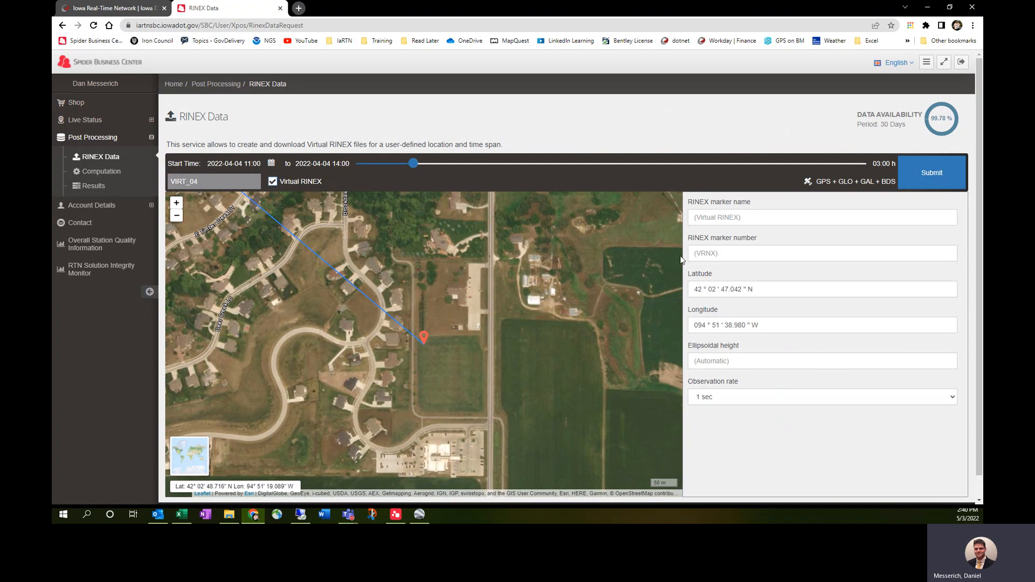
Set both the RINEX marker name and marker number to VIRT_4, keeping the observation rate at 1 sec.
left_click(704, 221)
type("VIRT_4")
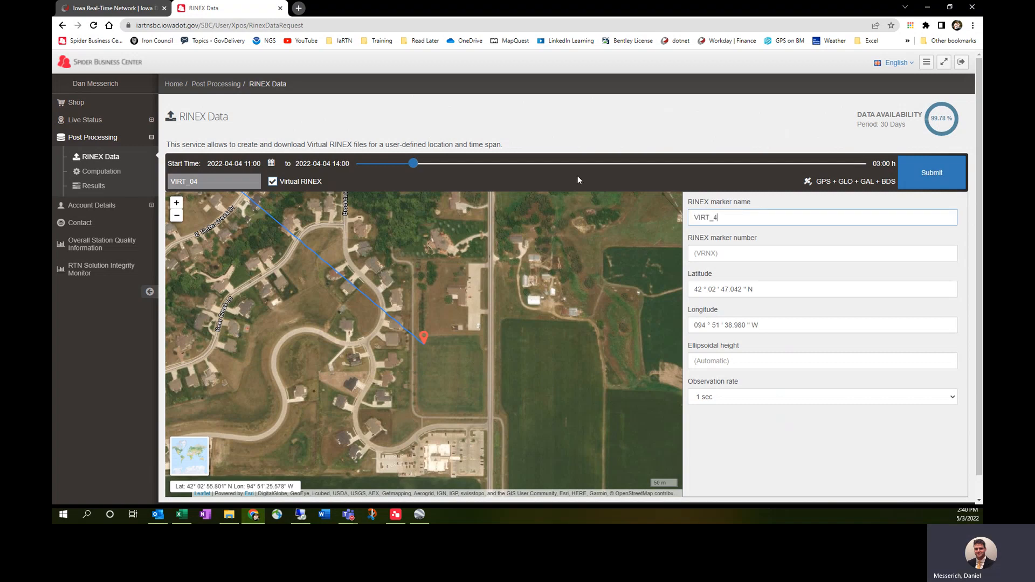
key("Tab")
type("VIRT_4")
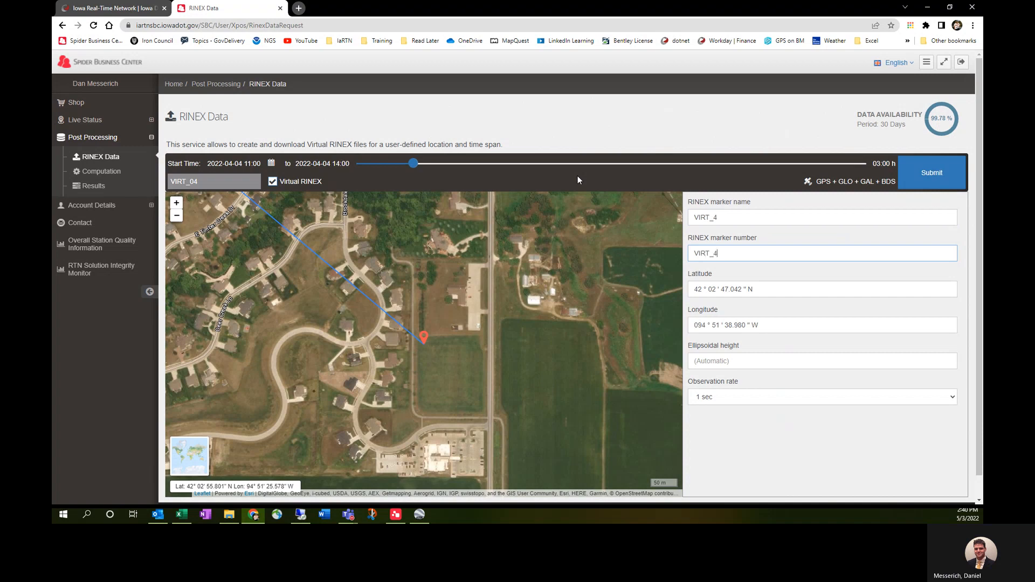
left_click(738, 398)
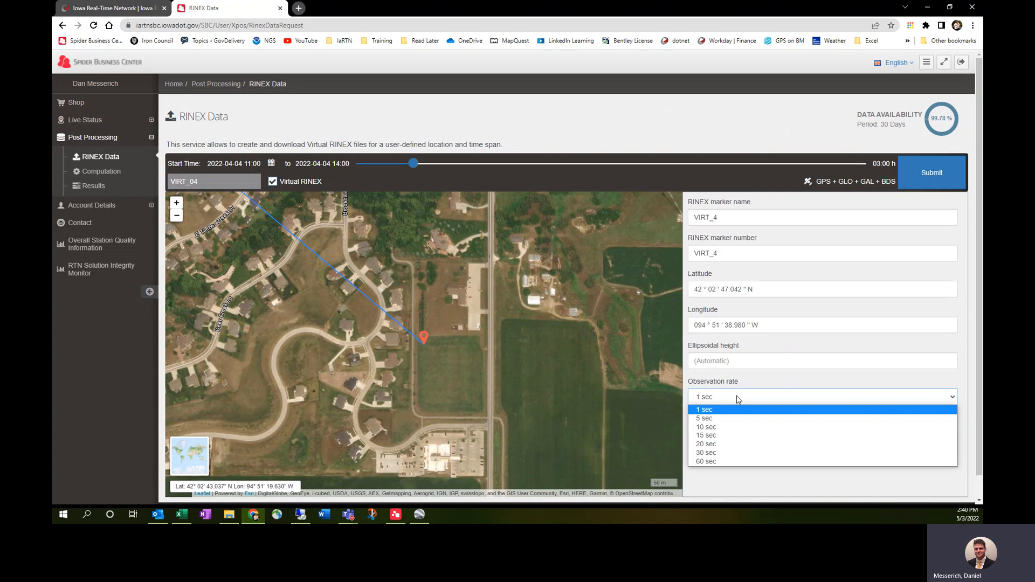
left_click(738, 399)
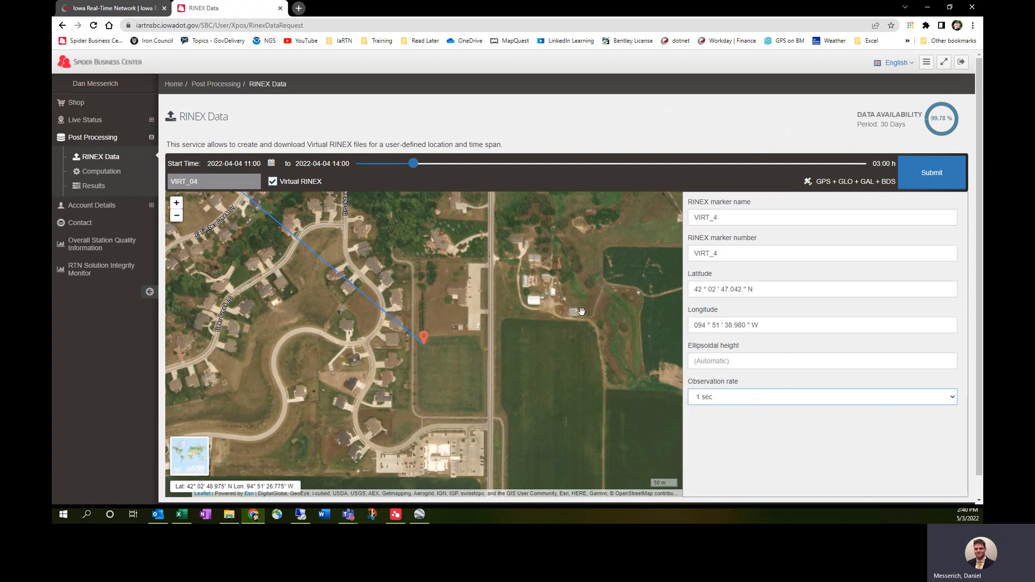
Submit and confirm the VIRT_04 Virtual RINEX request, and download the finished Virt_03 result.
scroll(582, 312, "down", 1)
scroll(496, 298, "down", 6)
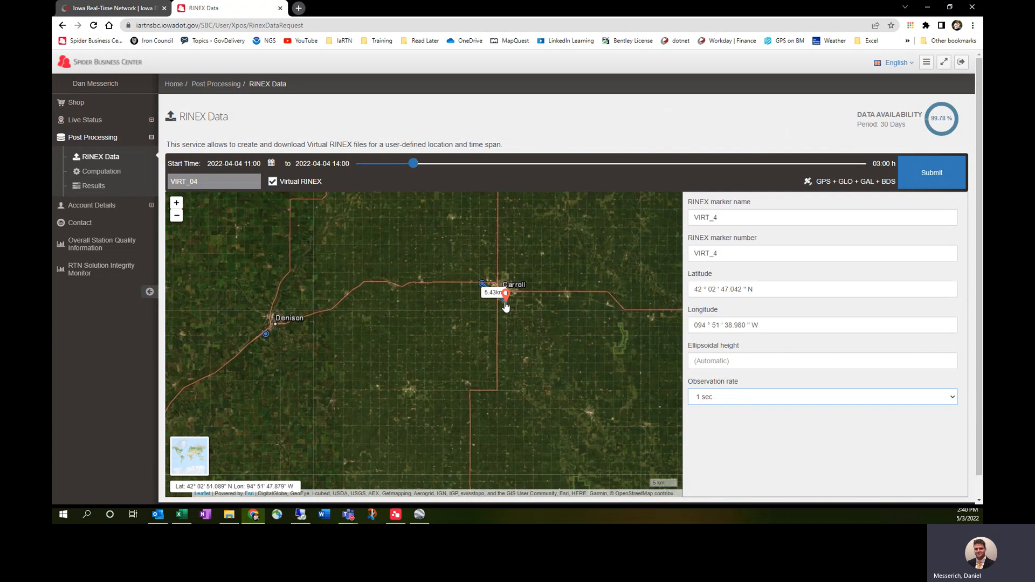
scroll(523, 343, "down", 1)
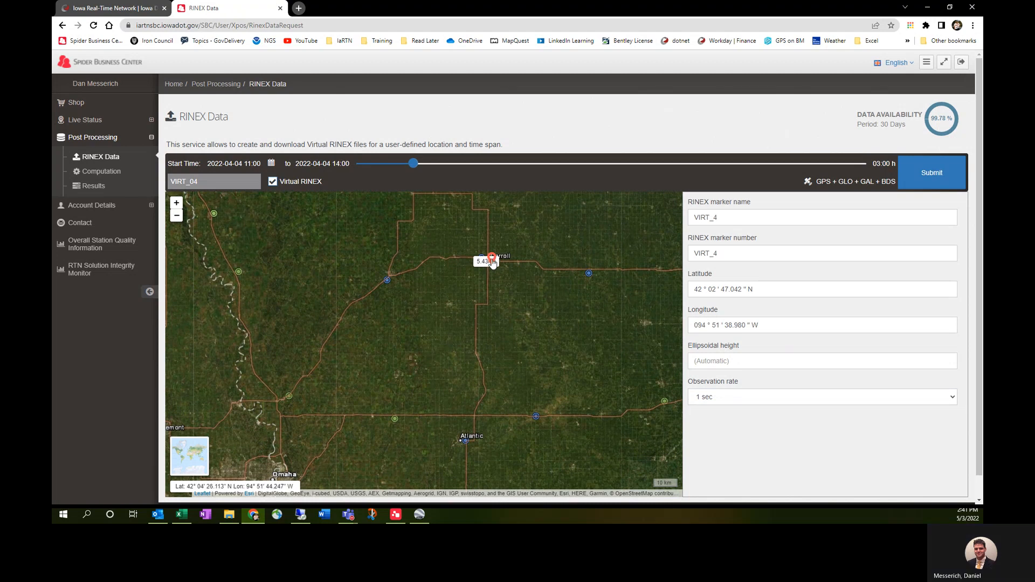
scroll(493, 268, "up", 3)
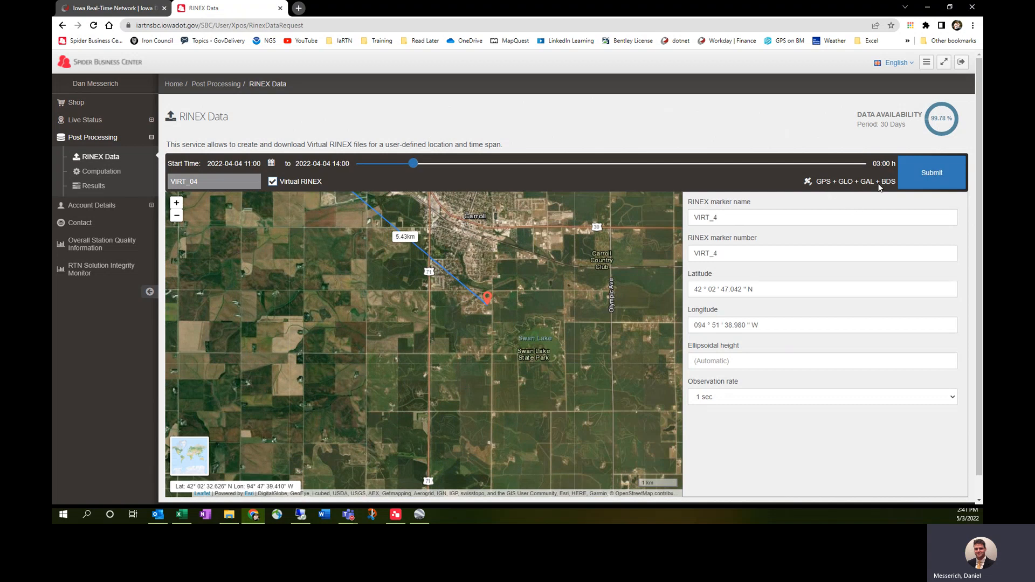
left_click(953, 185)
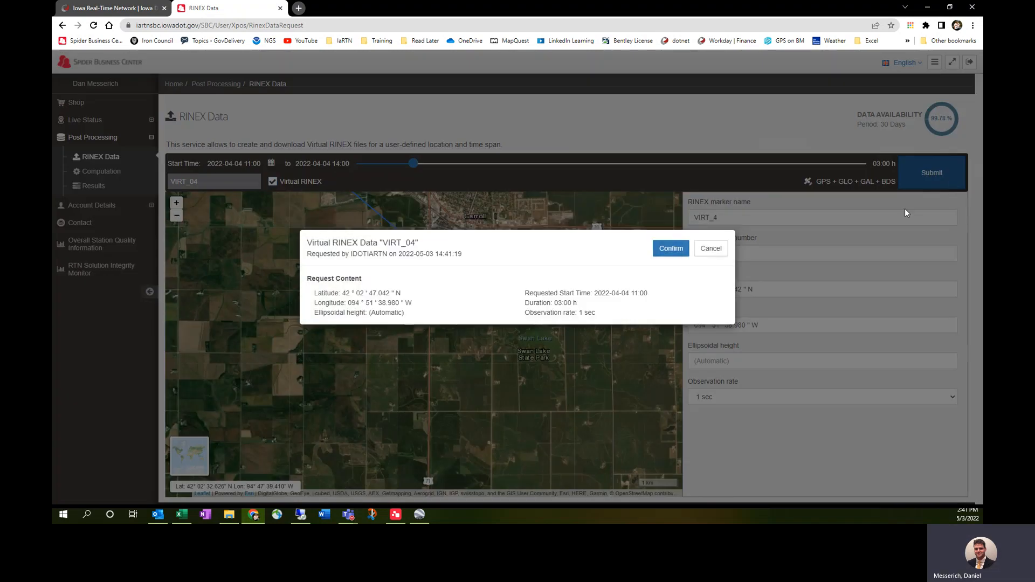
left_click(669, 250)
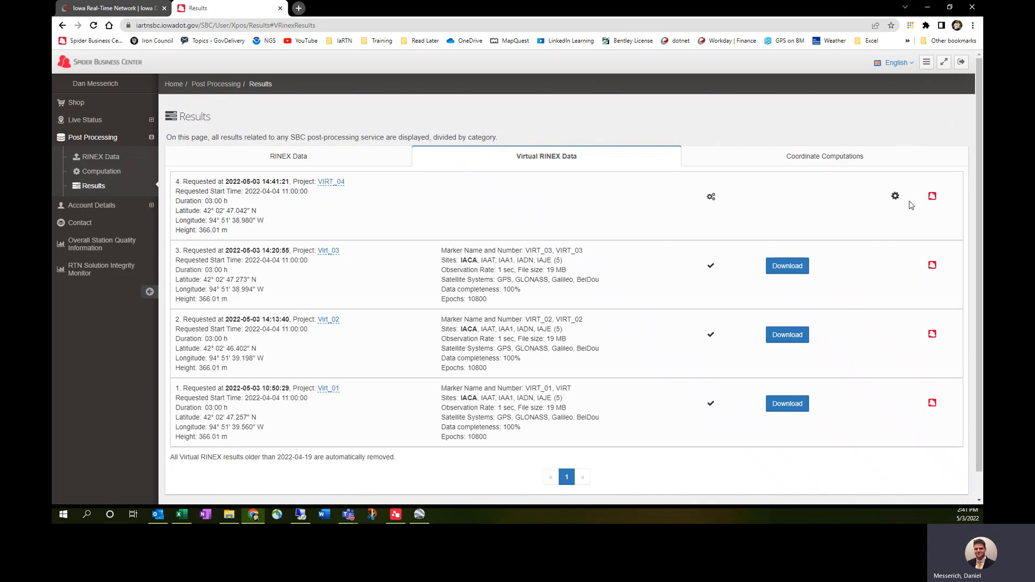
left_click(789, 270)
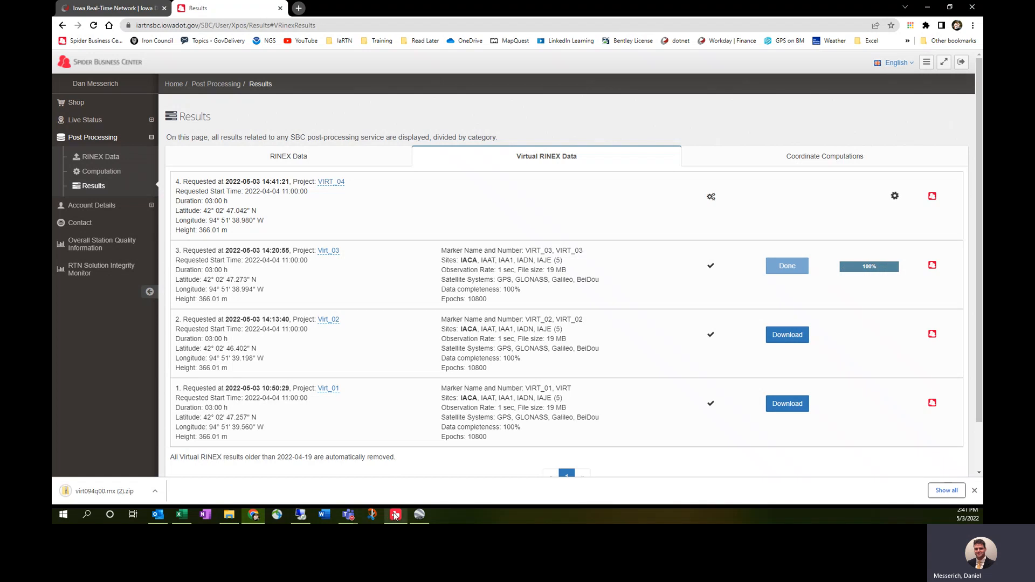
Switch to Leica Infinity and compare the observation intervals of the field points with the VIRT_01 control interval.
mouse_move(394, 517)
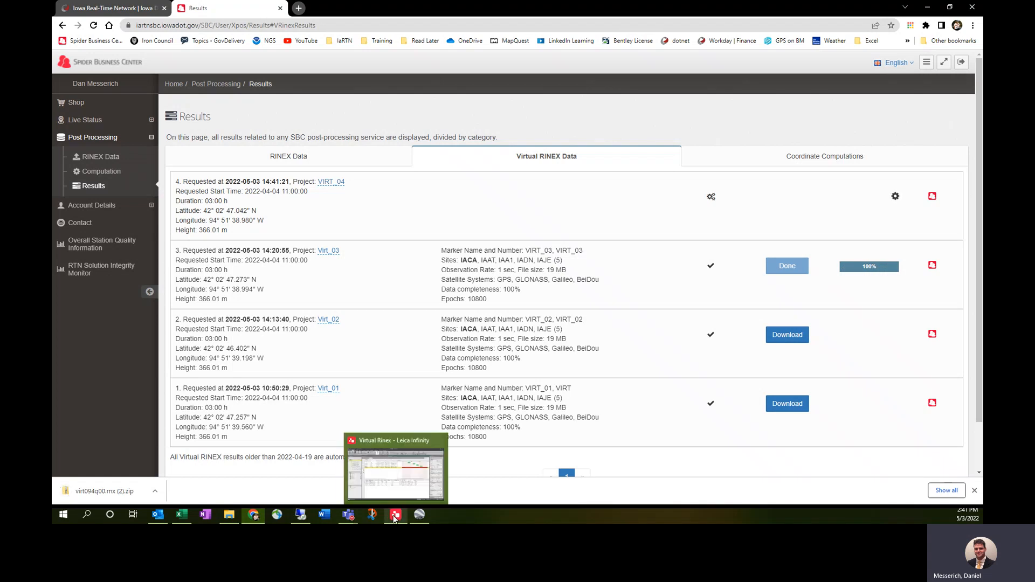
left_click(394, 517)
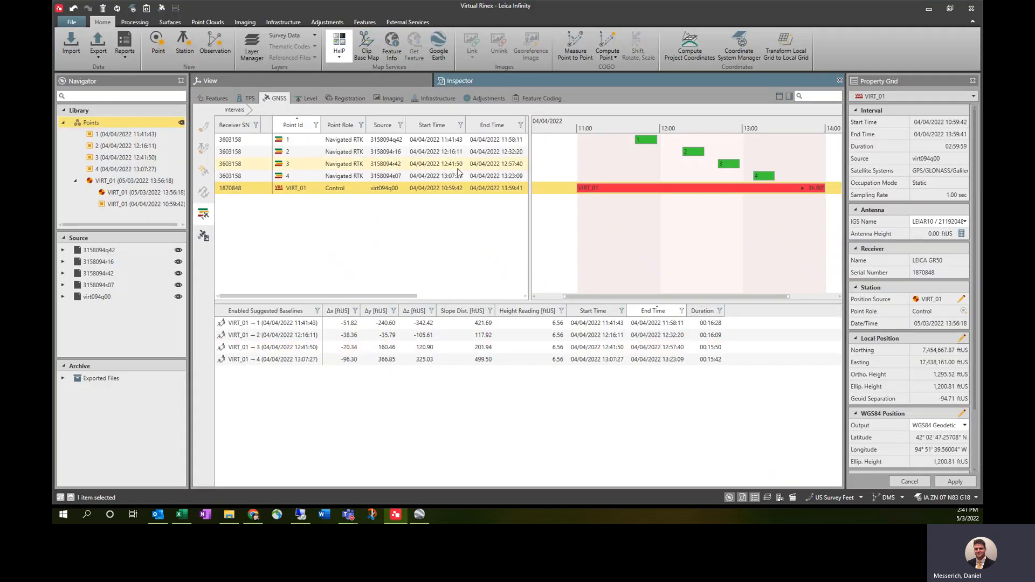
left_click(348, 141)
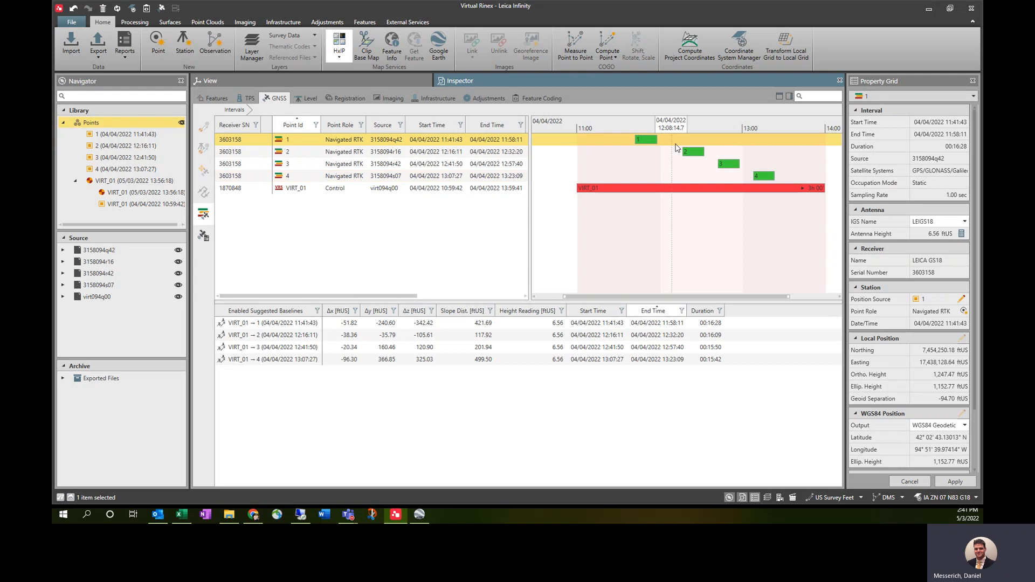
mouse_move(603, 195)
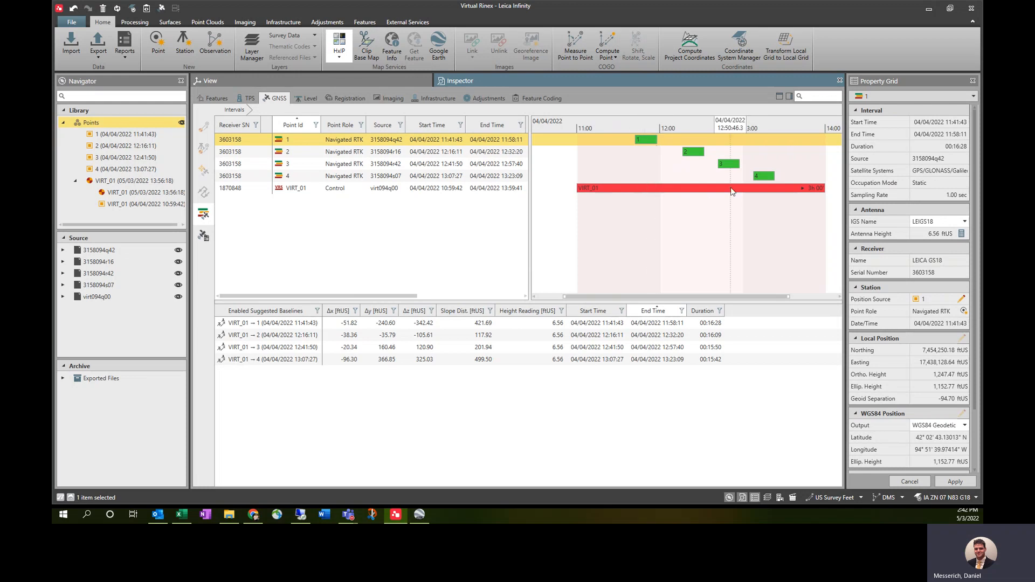
mouse_move(731, 188)
left_click(473, 190)
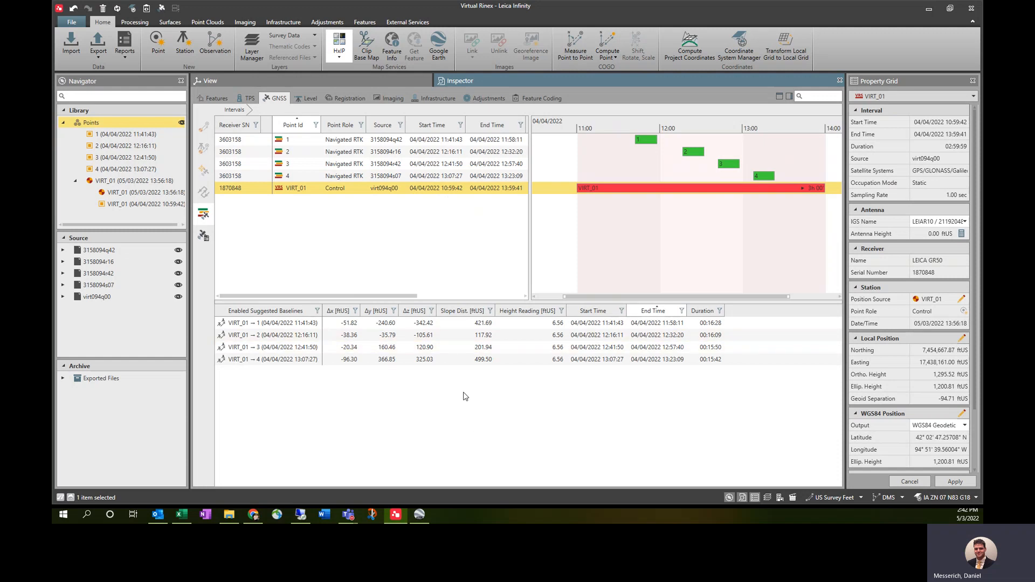
Switch to the Compare workbook in Excel and compare the Virtual RINEX coordinates in B2:D5 with the RTN shots in G2:I4.
left_click(181, 516)
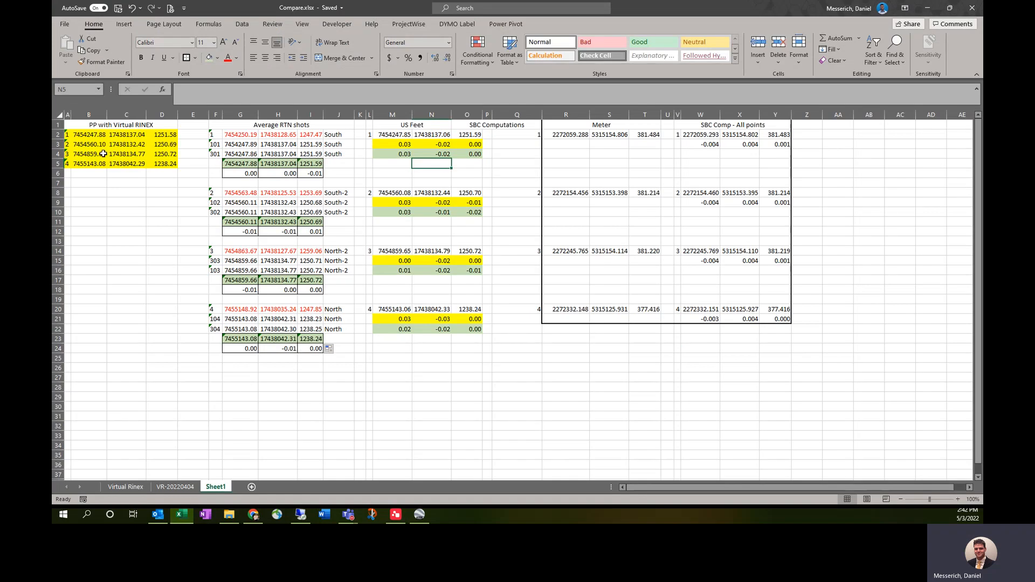
left_click_drag(98, 134, 161, 162)
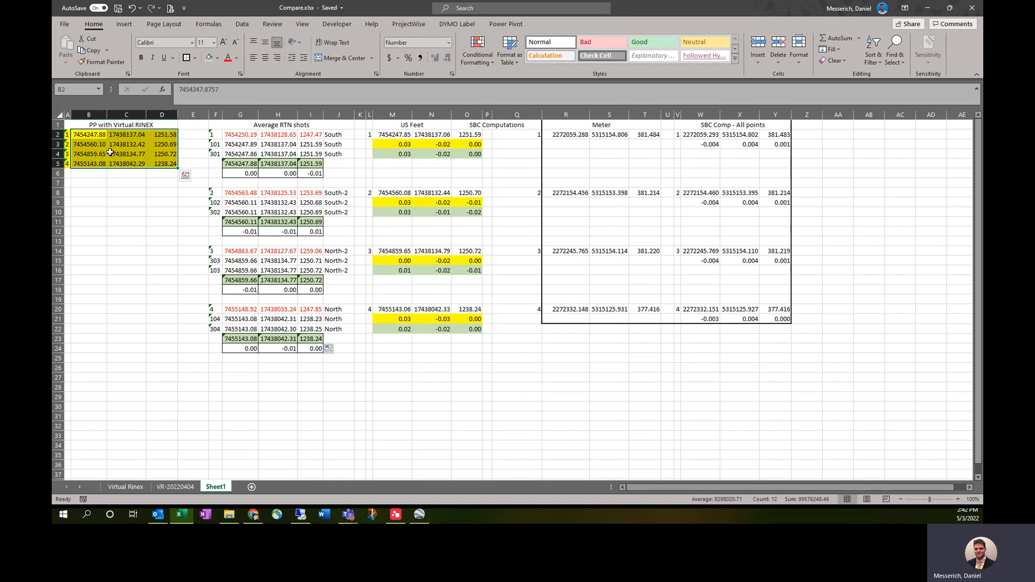
left_click(358, 173)
left_click_drag(238, 135, 306, 153)
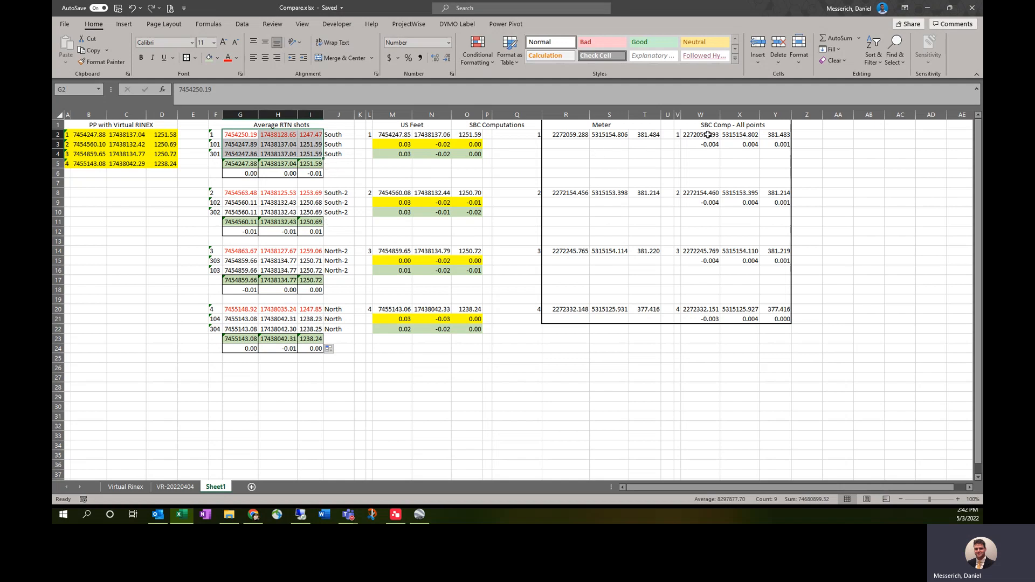
Highlight the metric SBC computation results in R2:Y21, and open the Computation page of the Spider Business Center in Chrome.
left_click_drag(575, 135, 774, 319)
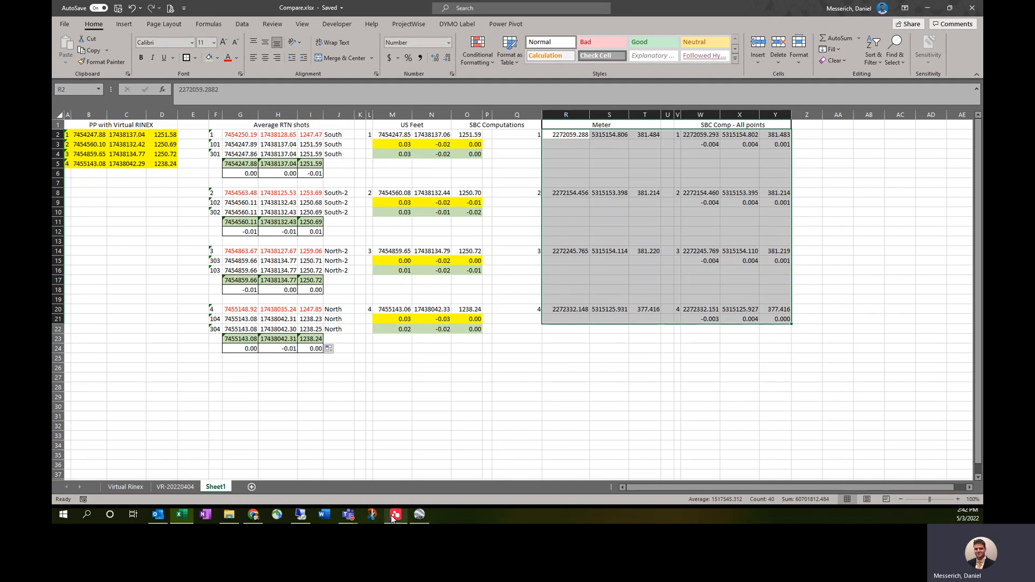
left_click(252, 516)
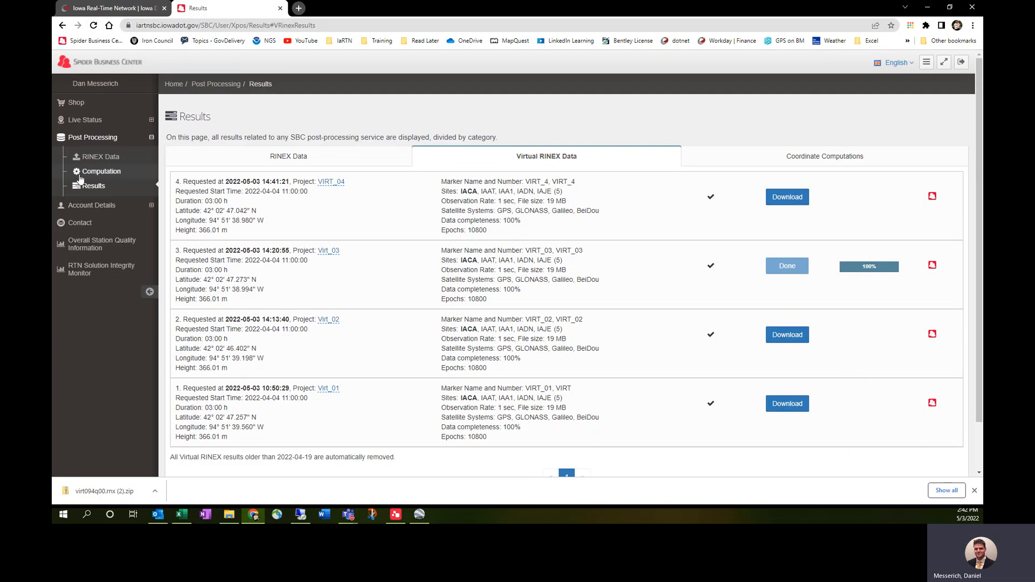
left_click(94, 173)
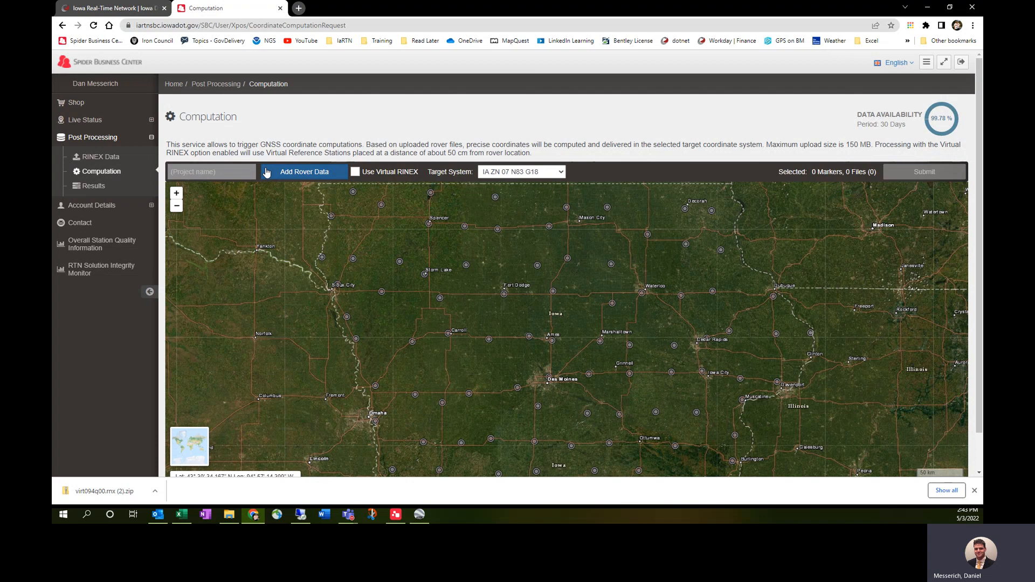
Return to the Compare workbook in Excel and inspect point 1's SBC computation cells X3, W2 and R2 and the US feet conversion in M2.
left_click(927, 7)
left_click(729, 143)
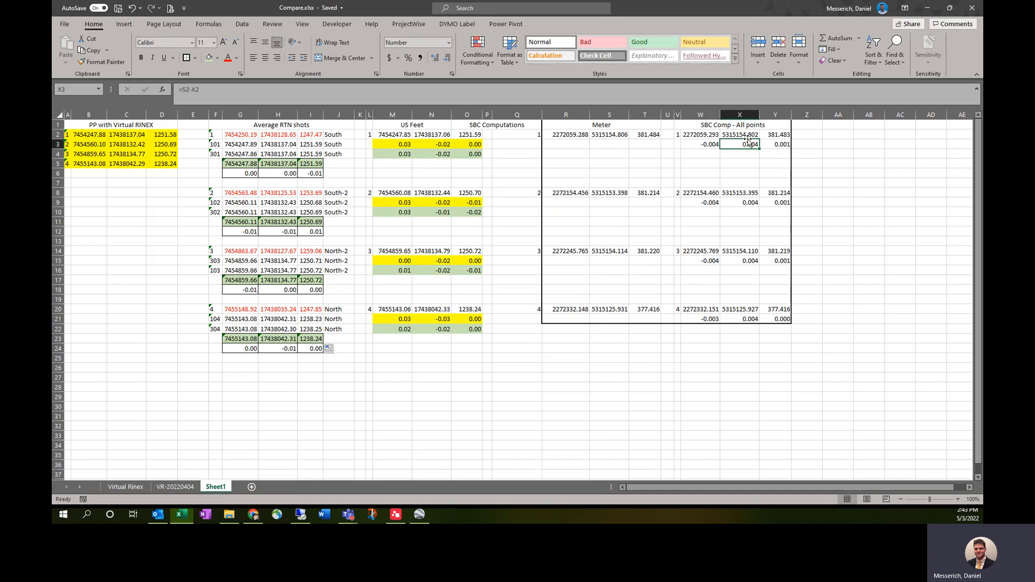
left_click(695, 134)
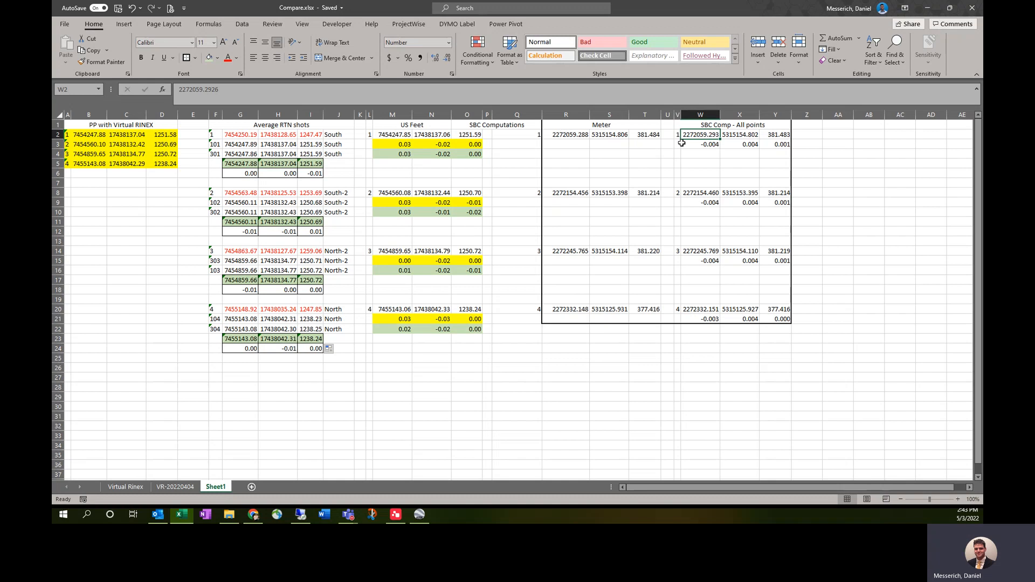
left_click(569, 137)
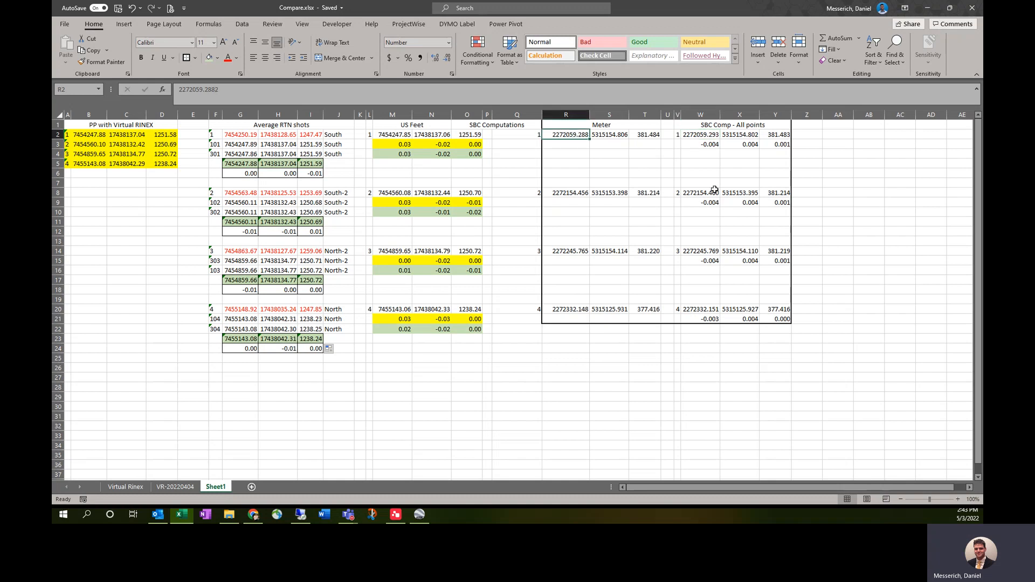
left_click(403, 135)
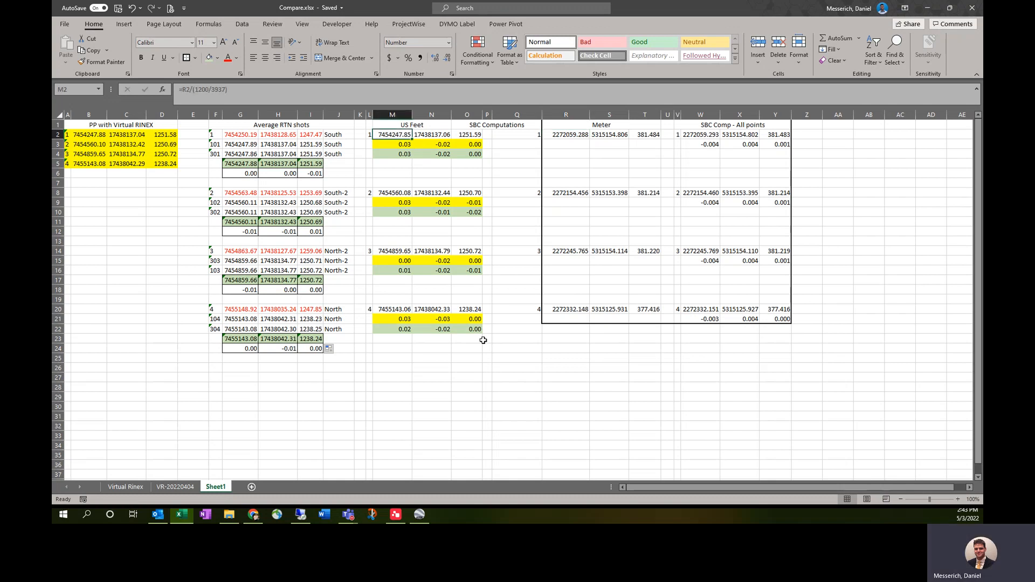
left_click(495, 359)
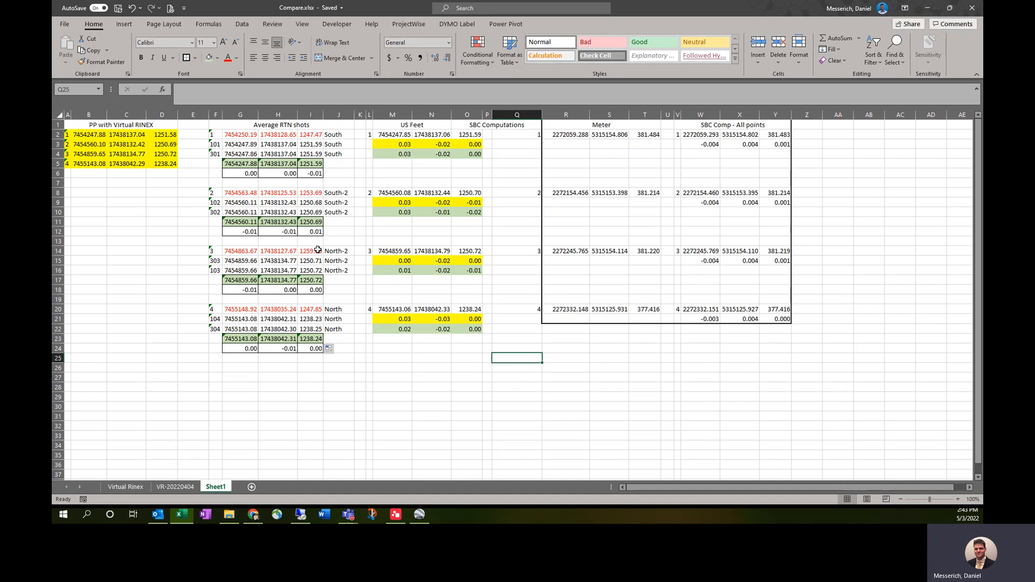
Check the difference formula in G12 and highlight the point 2 coordinates in G8:I8.
double_click(246, 232)
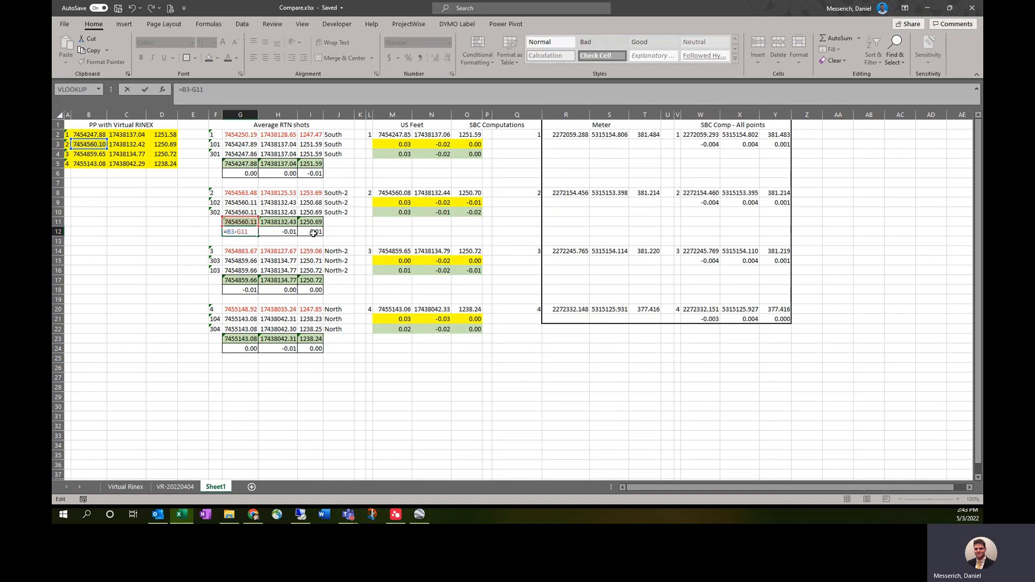
key("ctrl+Return")
left_click(241, 194)
left_click_drag(241, 194, 310, 194)
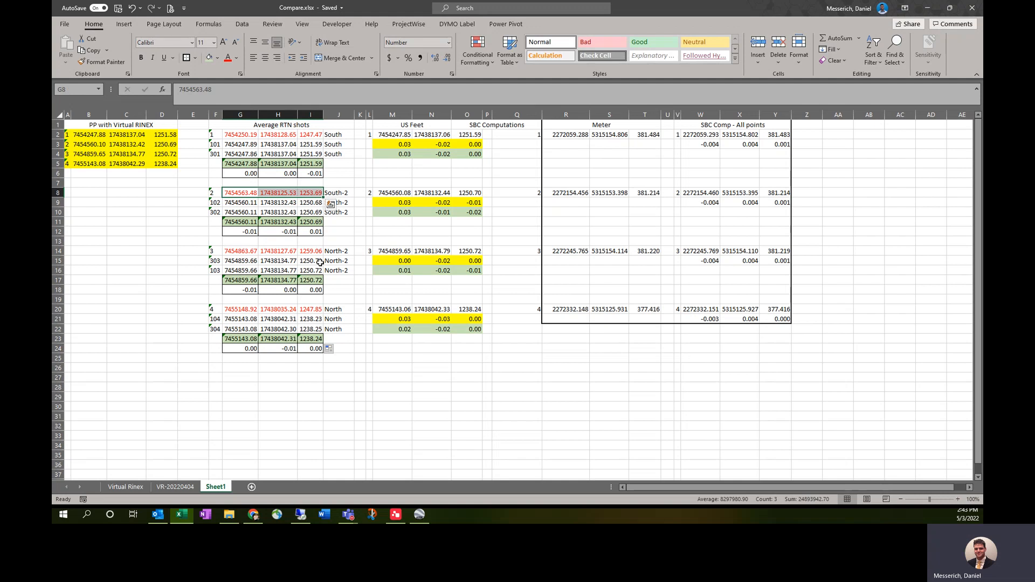
left_click(343, 233)
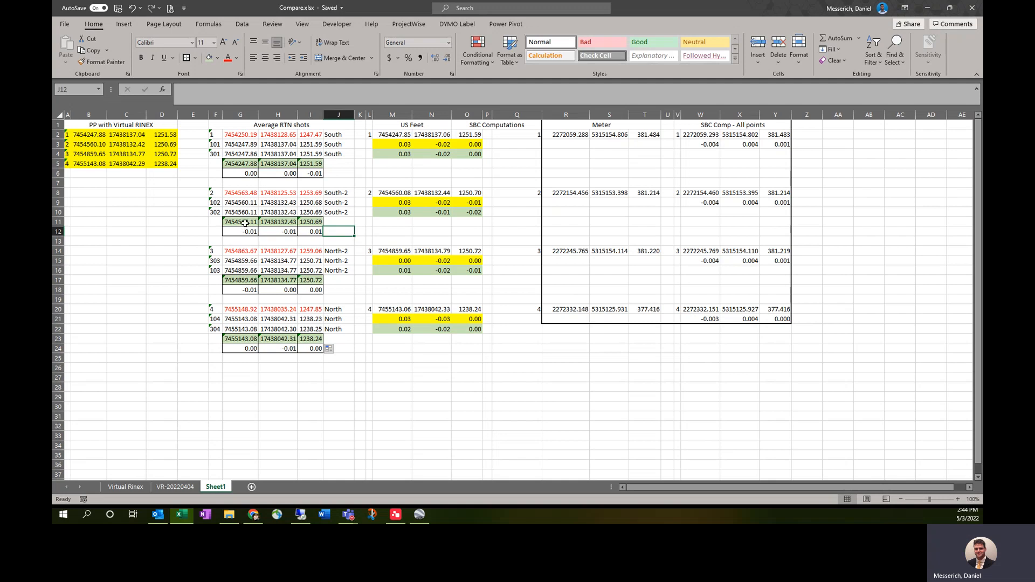
Review the averaging formula for the South-2 RTN shots in G11 and how G12 compares it with the Virtual RINEX coordinate.
double_click(244, 223)
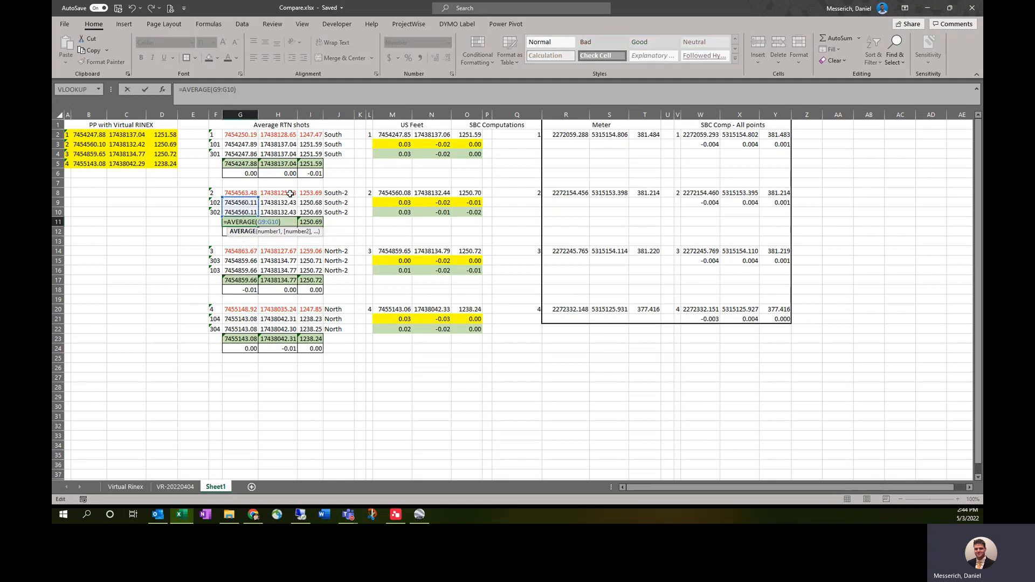
key("Escape")
left_click(252, 232)
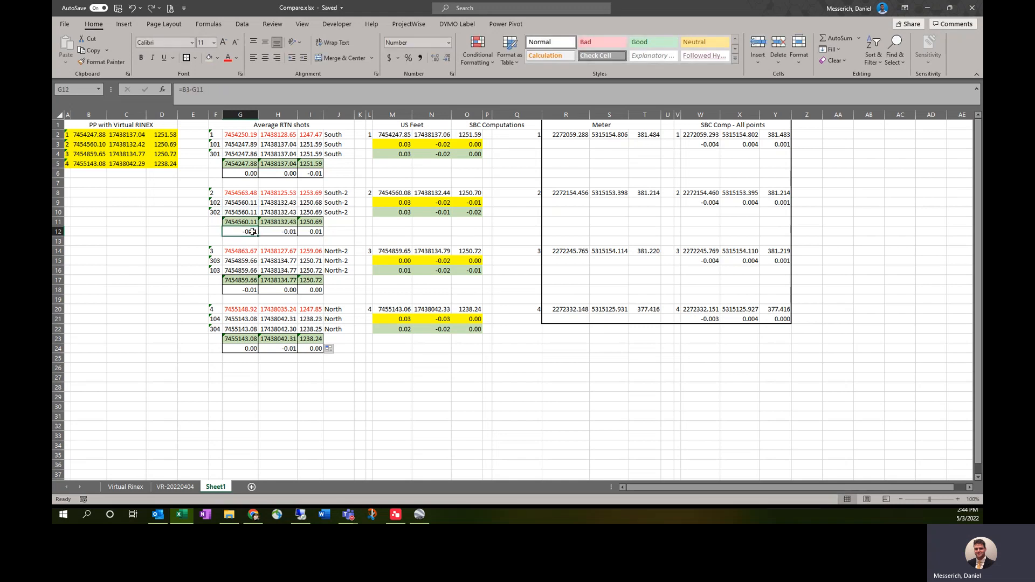
double_click(241, 230)
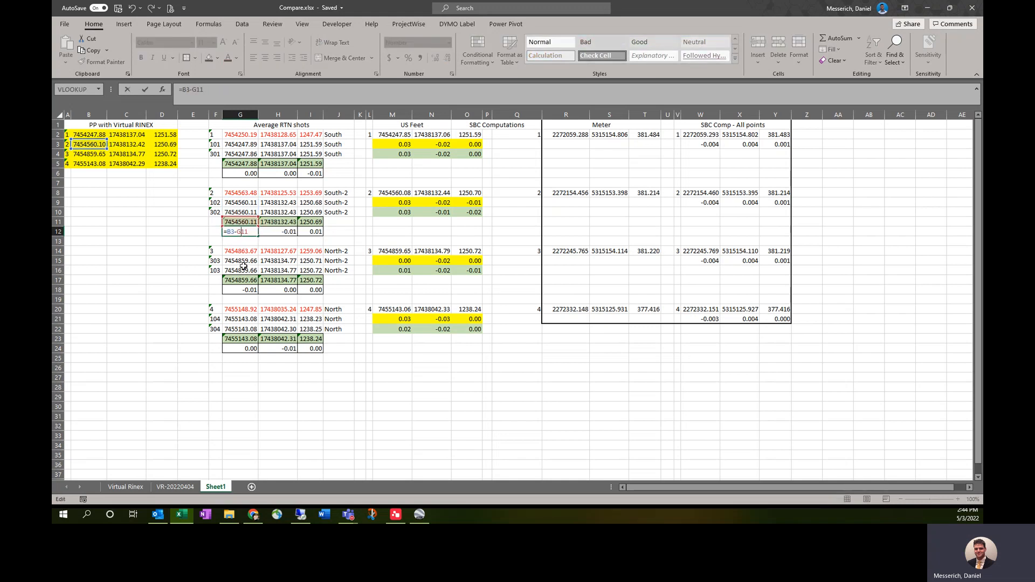
key("Escape")
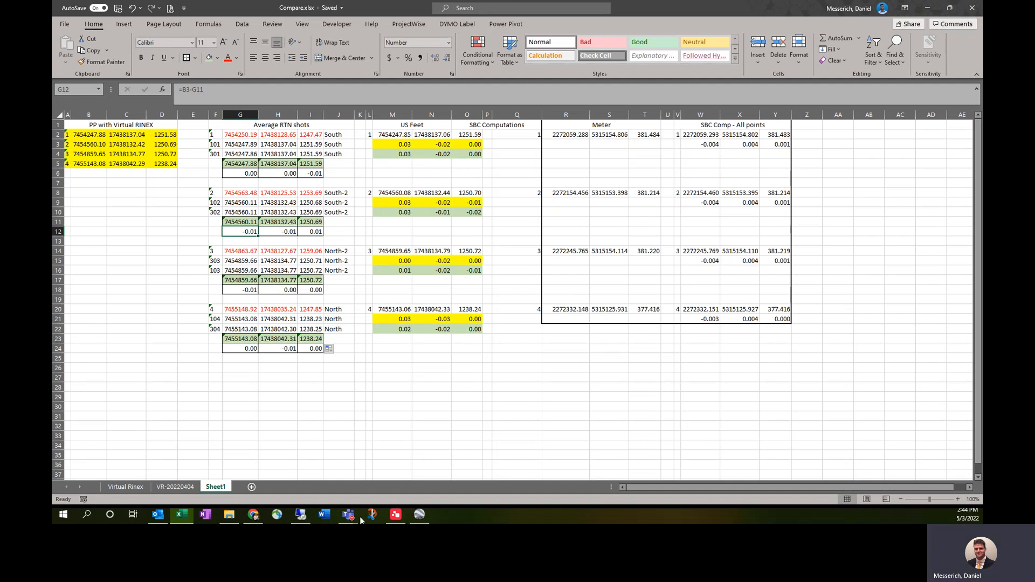
Switch to Chrome and show the Iowa Real-Time Network home page.
left_click(259, 515)
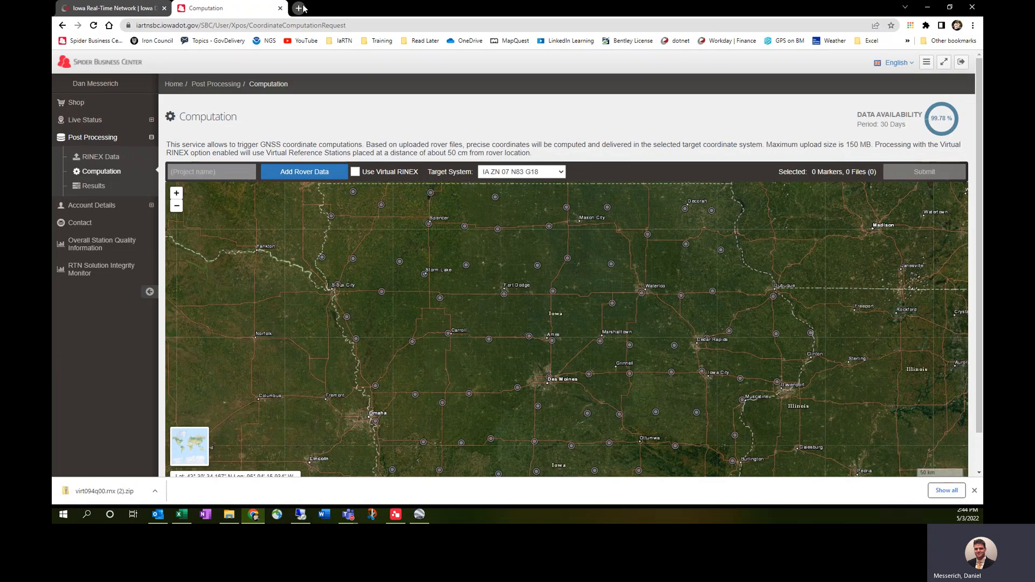
left_click(116, 8)
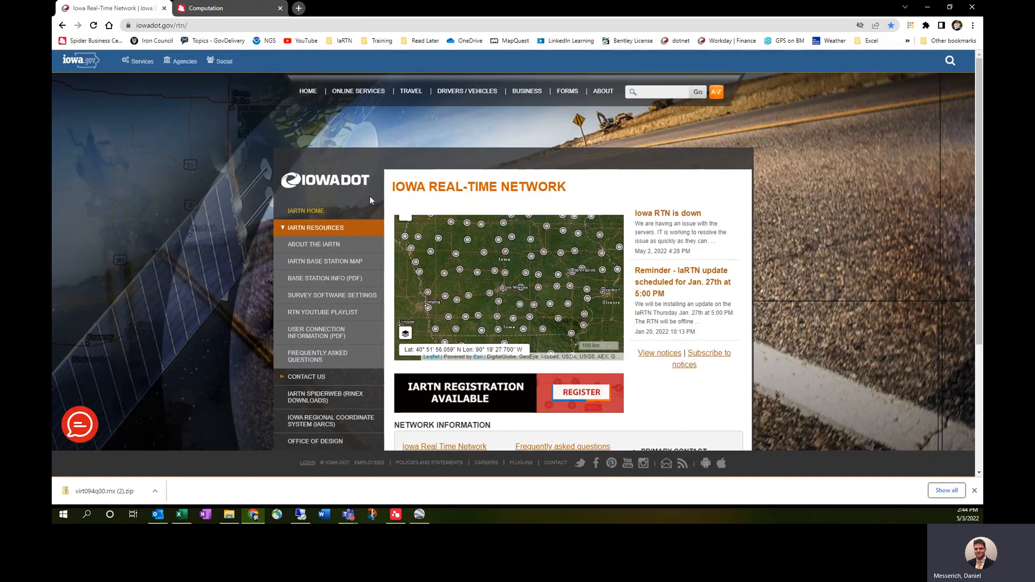